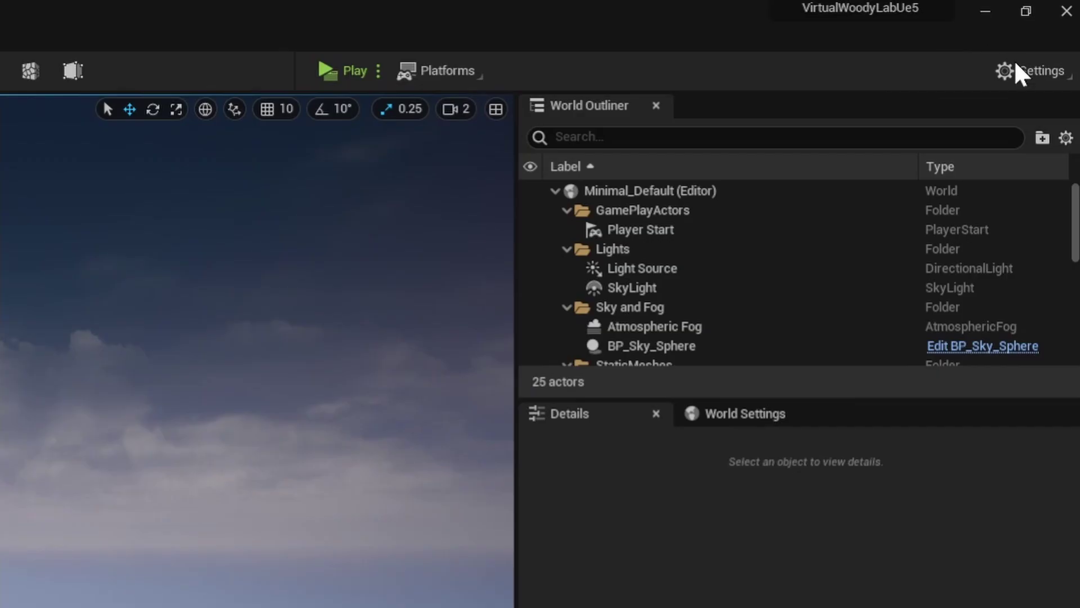
# - Search the plugins for 'ar kit' and enable Apple ARKit Face Support
pyautogui.click(1030, 72)
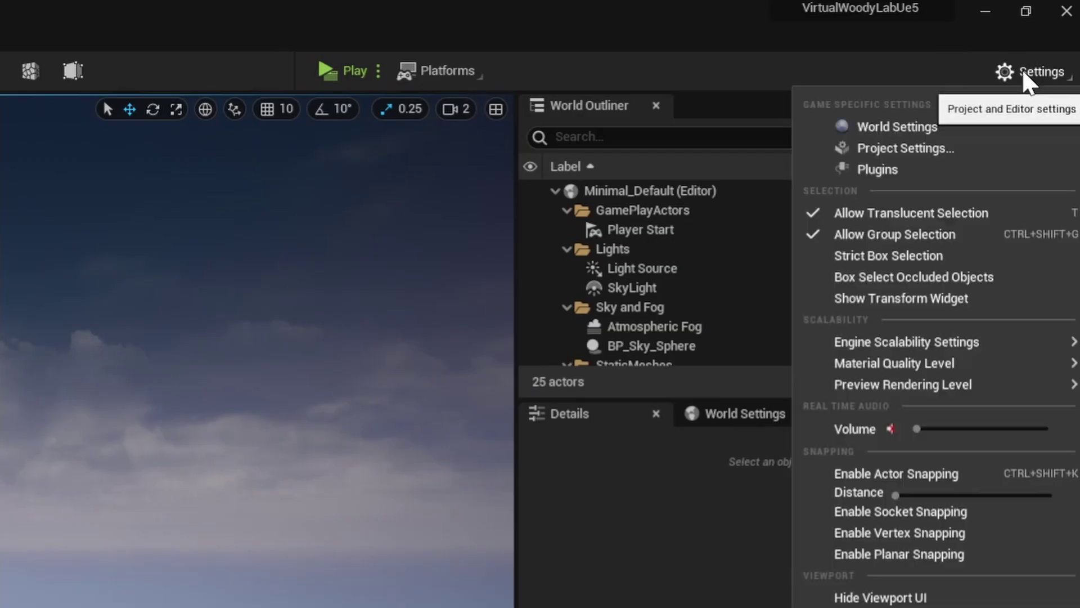
pyautogui.click(890, 166)
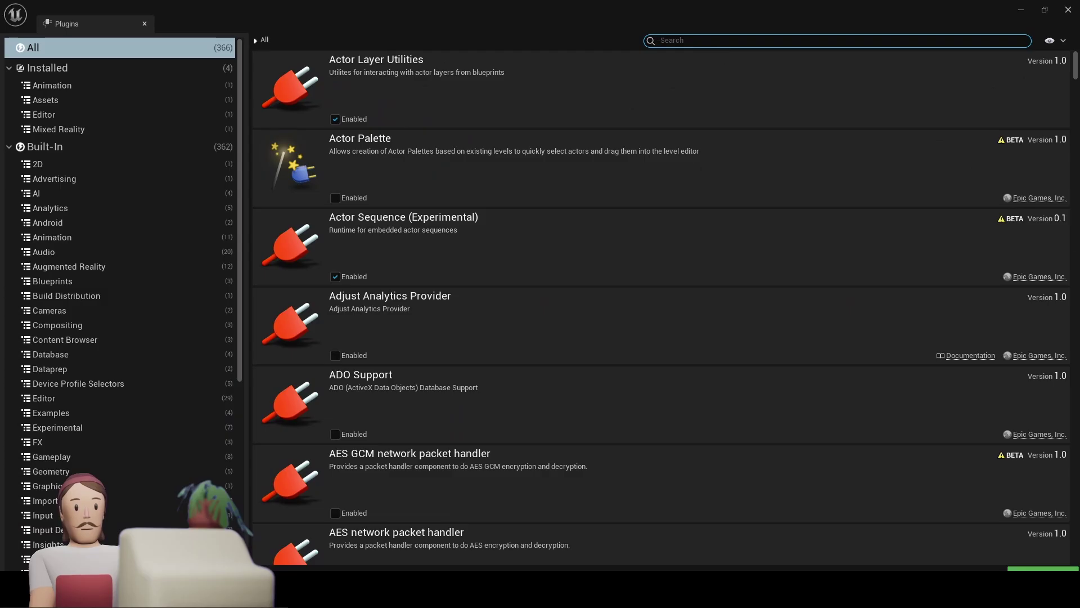
pyautogui.write('l')
pyautogui.press('BackSpace')
pyautogui.write('ar kit')
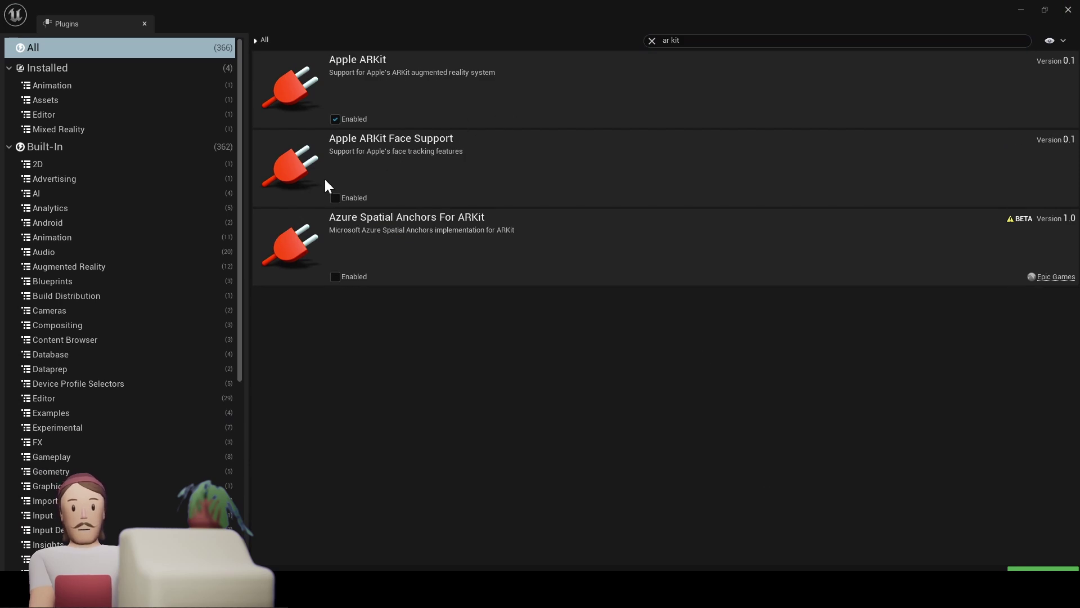
pyautogui.click(335, 198)
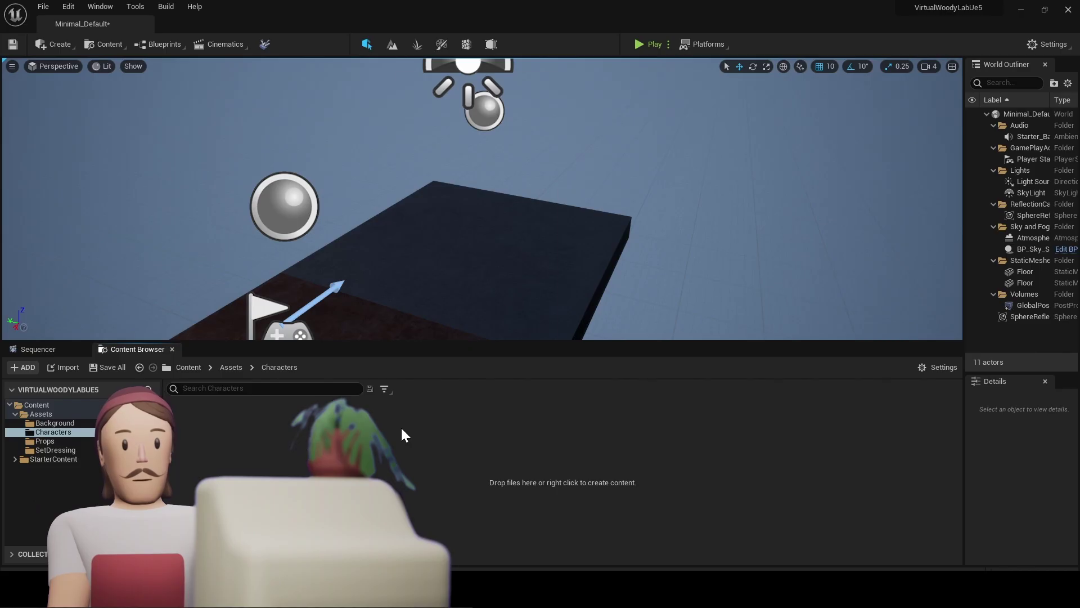
# - Import the Virtual_Woody_v1_3 FBX into Characters, reviewing the FBX Import Options
pyautogui.rightClick(400, 427)
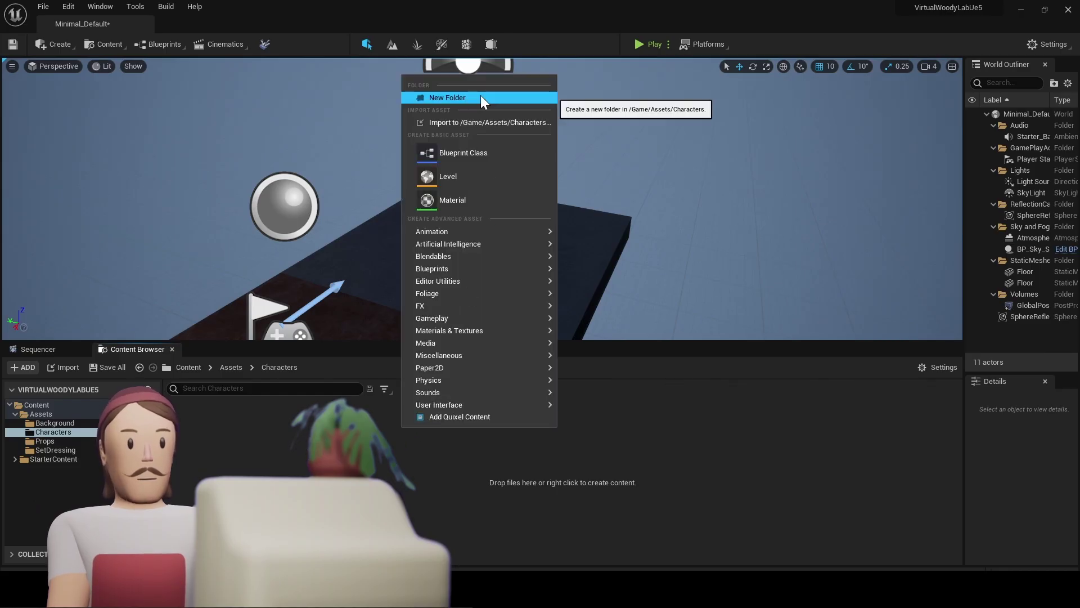
pyautogui.click(472, 121)
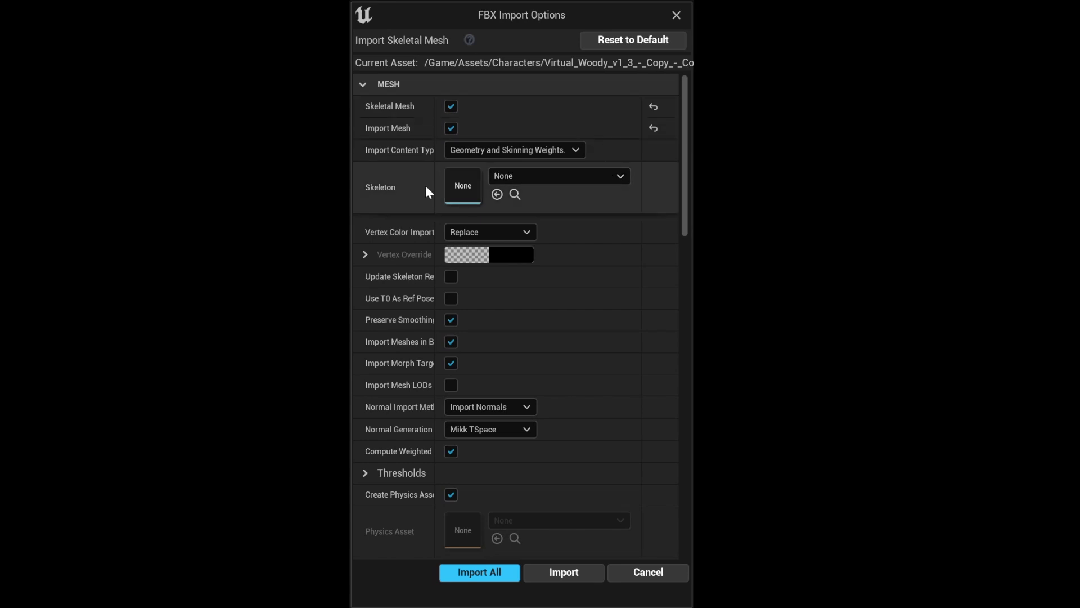
pyautogui.scroll(-3, 446, 268)
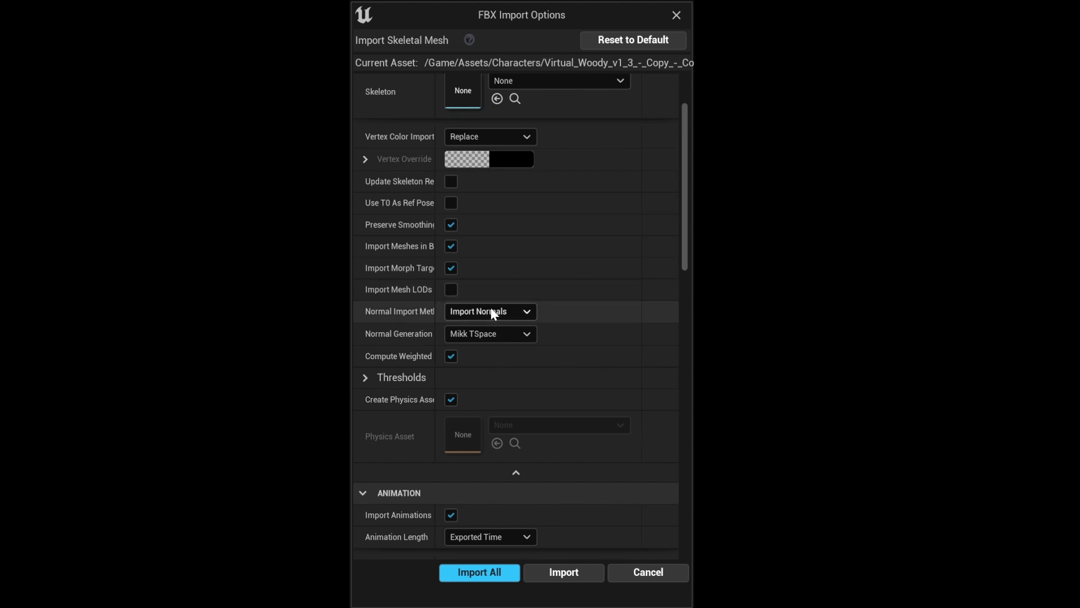
pyautogui.scroll(-5, 598, 426)
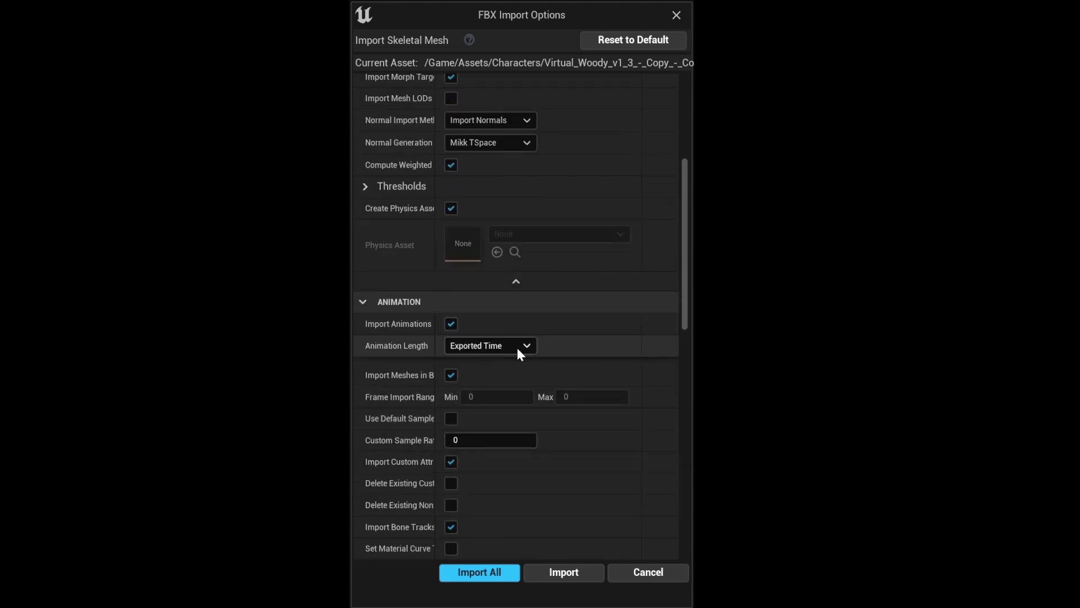
pyautogui.scroll(-3, 588, 242)
pyautogui.scroll(-13, 642, 337)
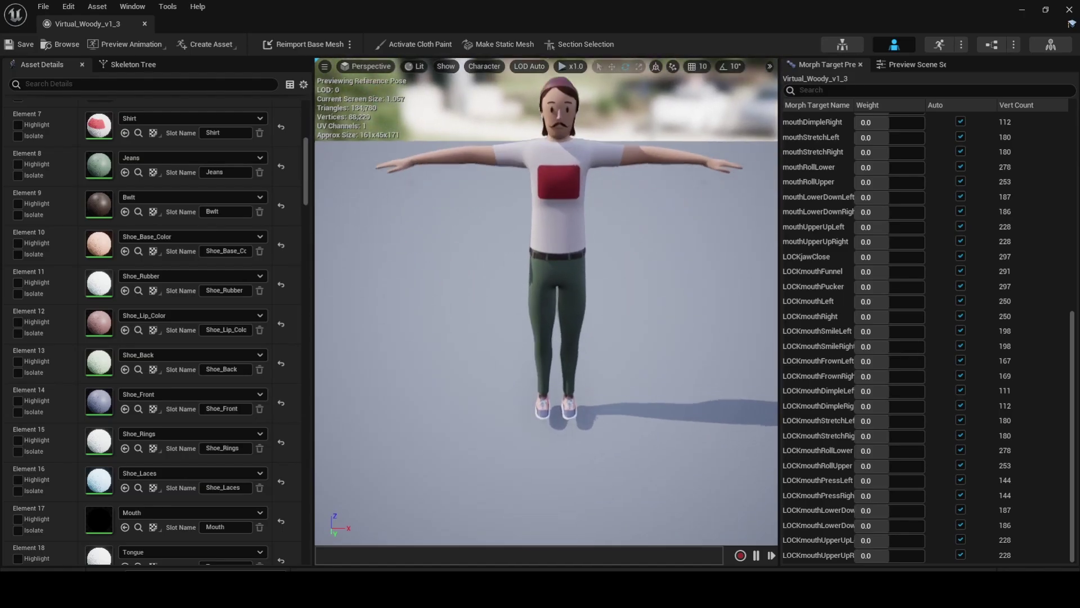
pyautogui.scroll(2, 546, 298)
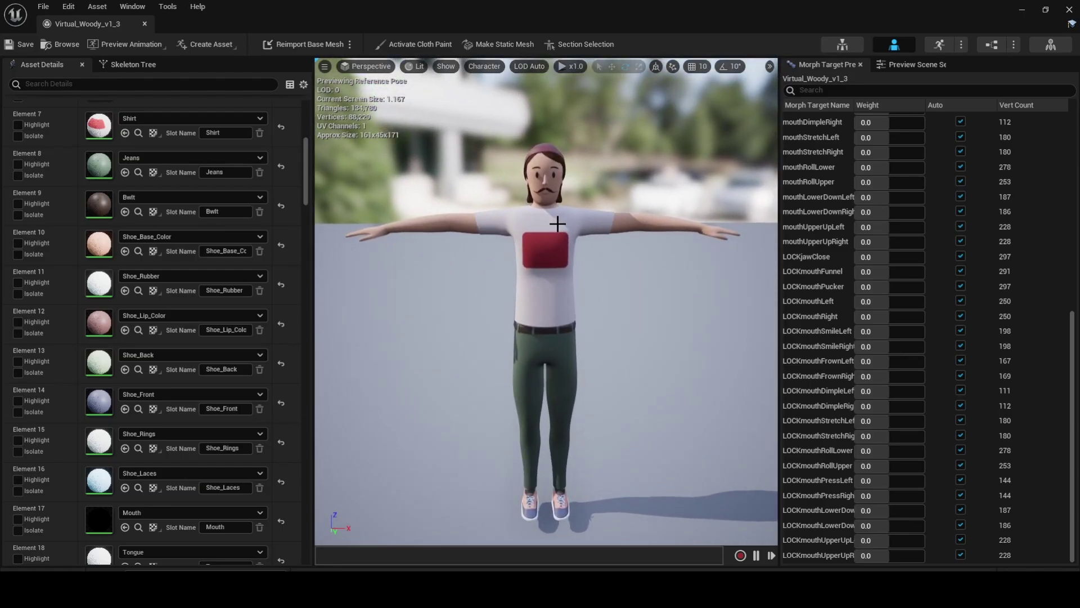
pyautogui.moveTo(1074, 338); pyautogui.dragTo(1057, 174)
pyautogui.scroll(2, 1049, 130)
pyautogui.scroll(-6, 1053, 130)
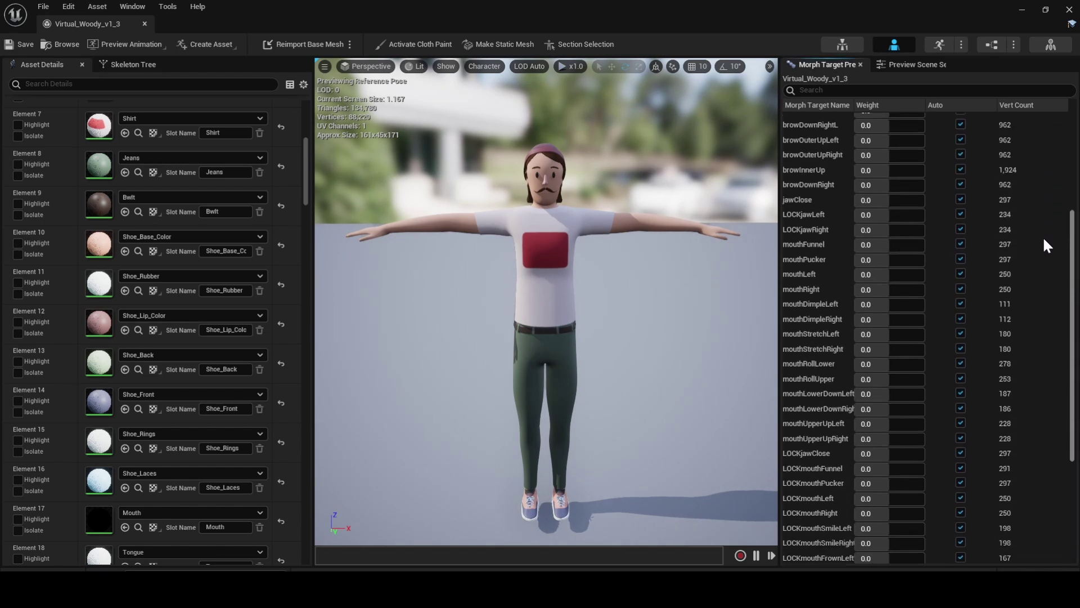
pyautogui.scroll(-5, 1045, 270)
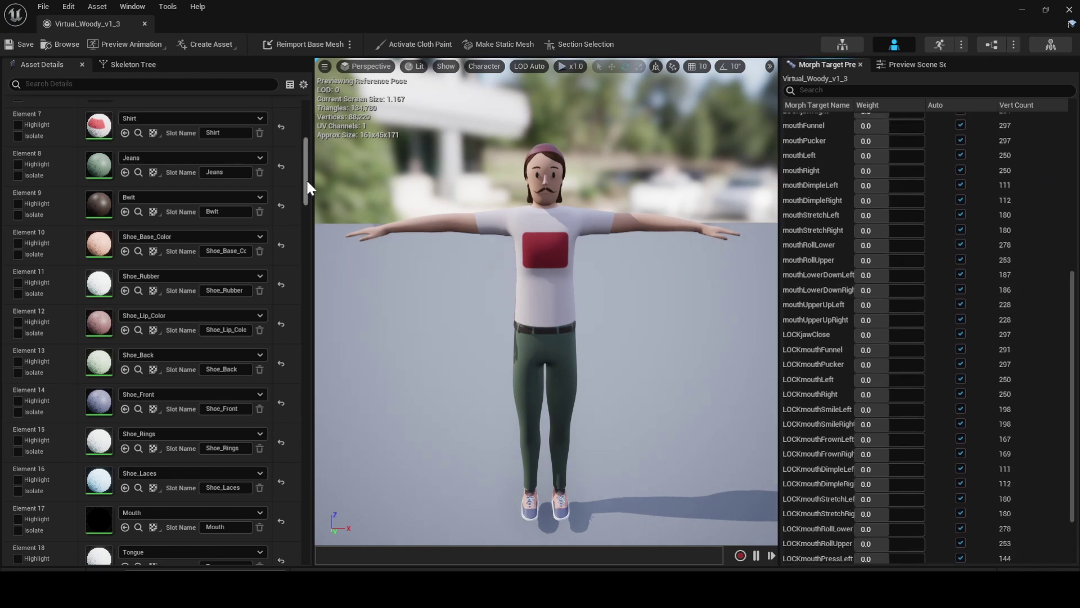
pyautogui.moveTo(306, 178); pyautogui.dragTo(279, 396)
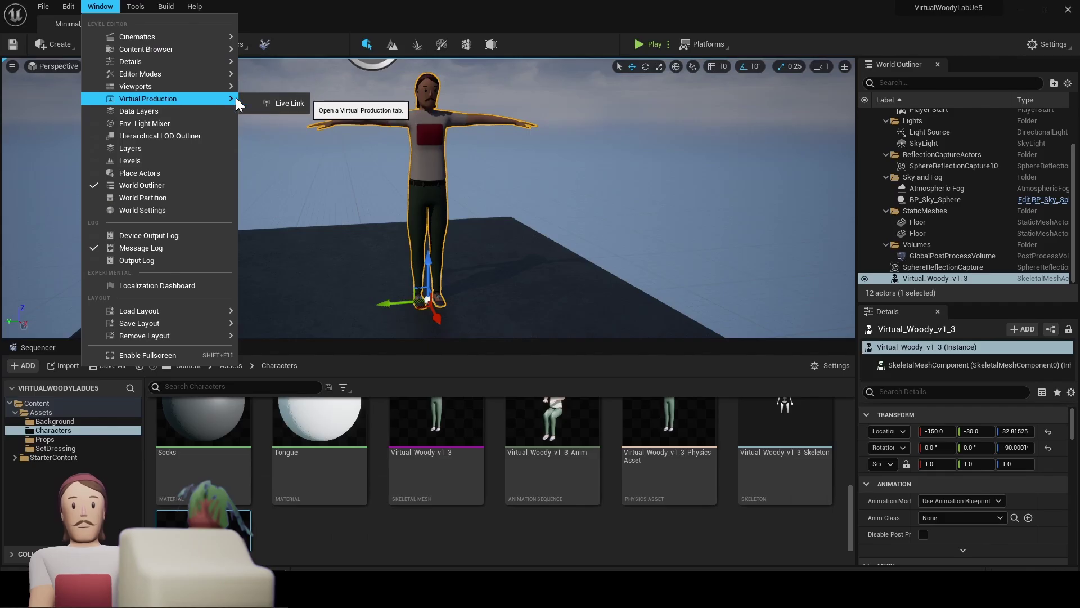
# - Dock and resize the Live Link panel beside the viewport, then disable Use Less CPU in Background
pyautogui.click(283, 106)
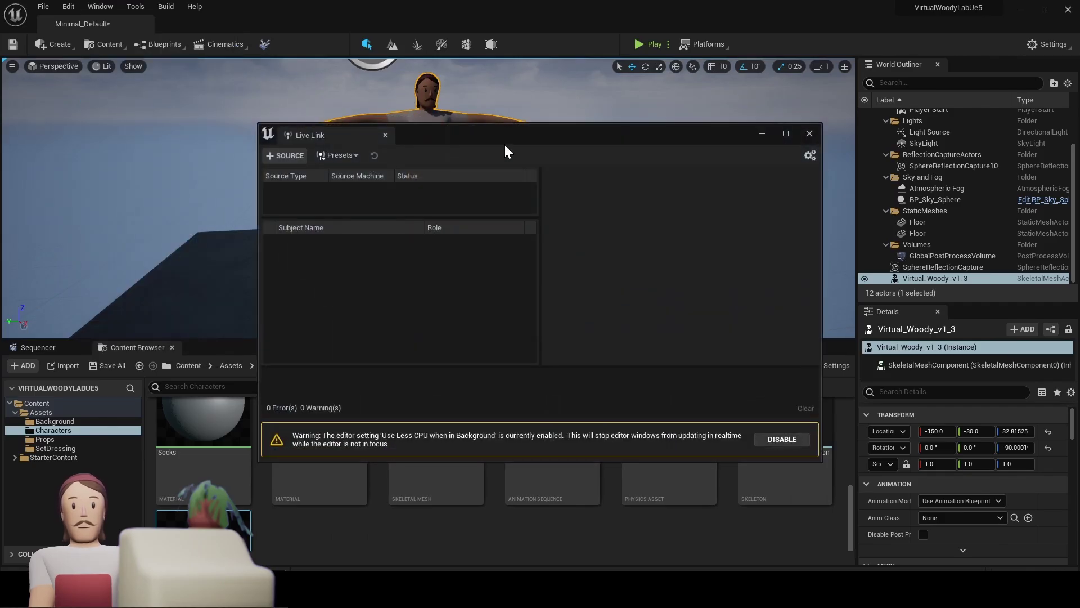
pyautogui.moveTo(327, 136); pyautogui.dragTo(832, 194)
pyautogui.moveTo(540, 339); pyautogui.dragTo(544, 371)
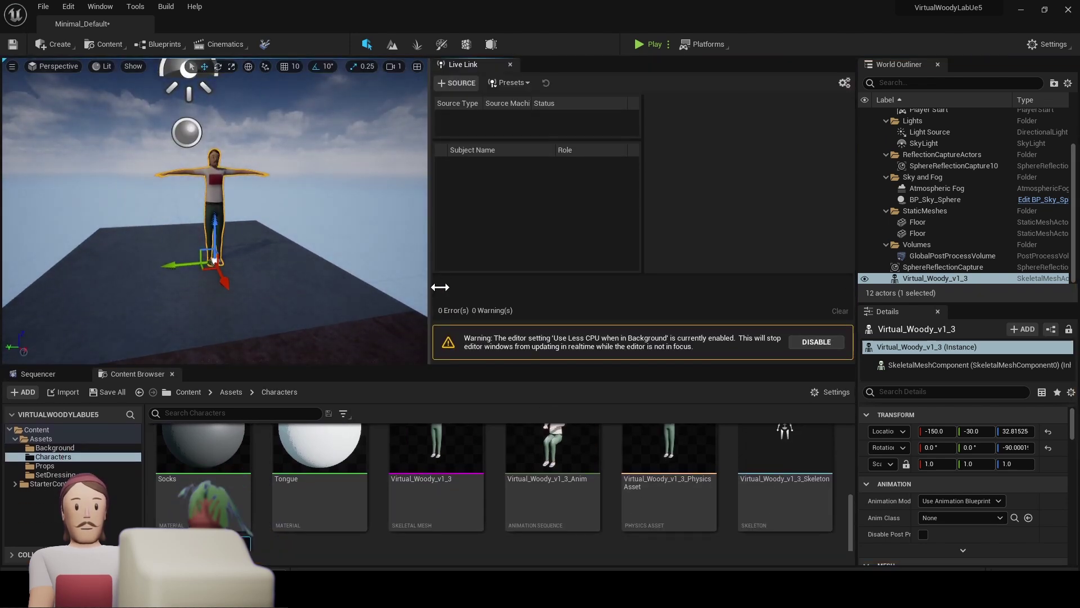
pyautogui.moveTo(460, 288); pyautogui.dragTo(668, 292)
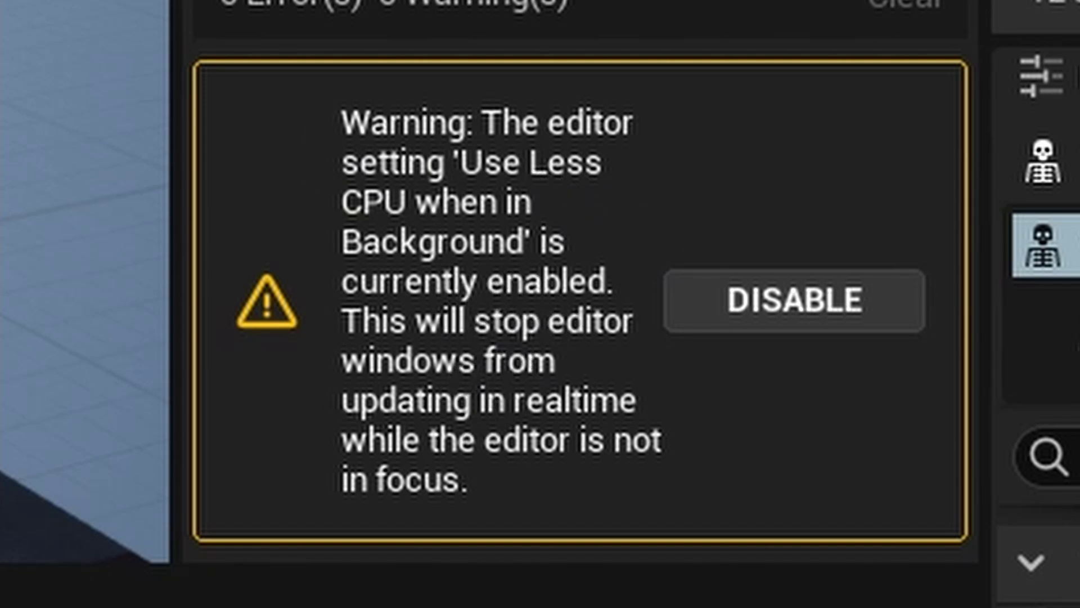
pyautogui.click(806, 308)
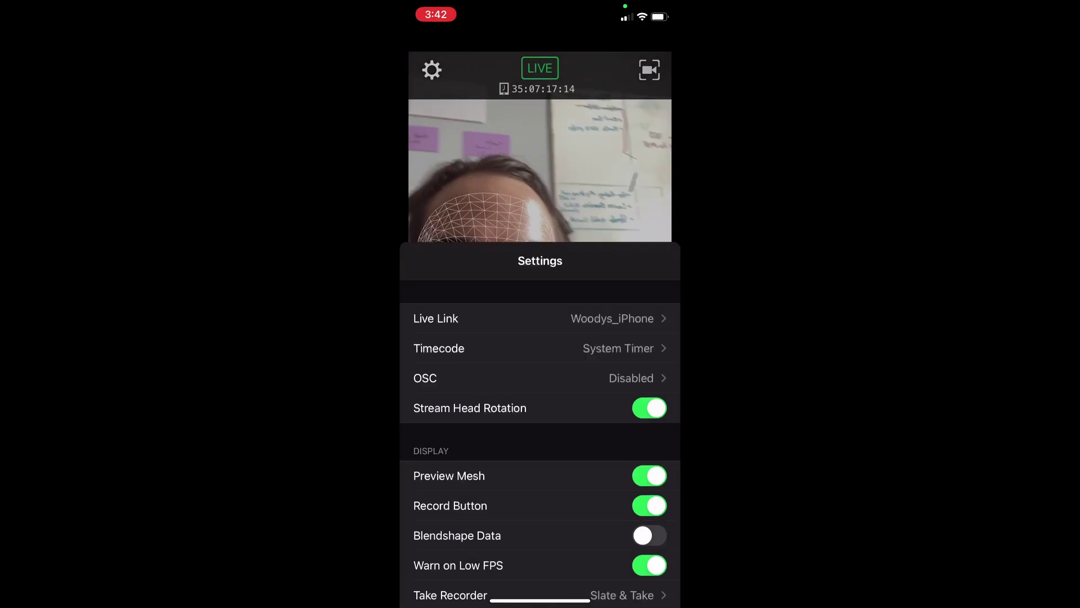
# - In Live Link Face's Live Link settings, change the existing target's IP address to the PC's IPv4
pyautogui.scroll(-4, 540, 422)
pyautogui.click(436, 116)
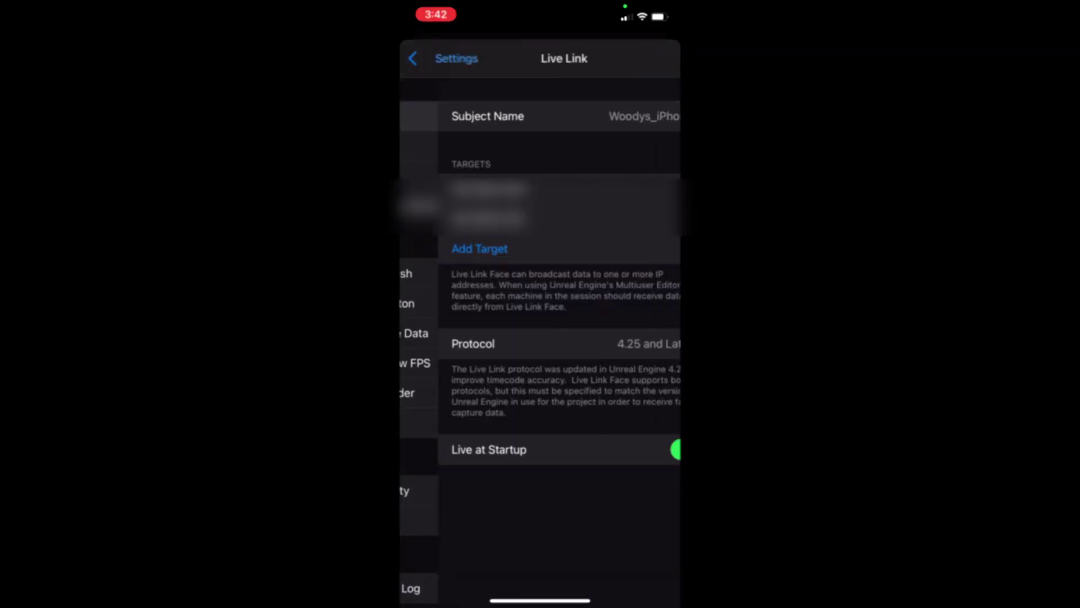
pyautogui.click(540, 190)
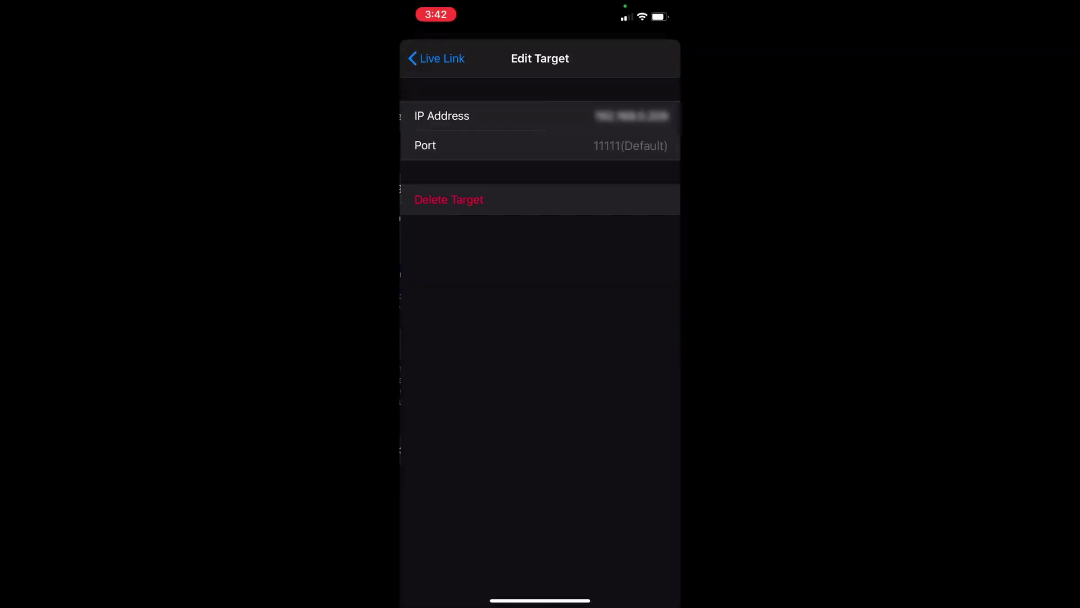
pyautogui.click(624, 116)
pyautogui.write('29')
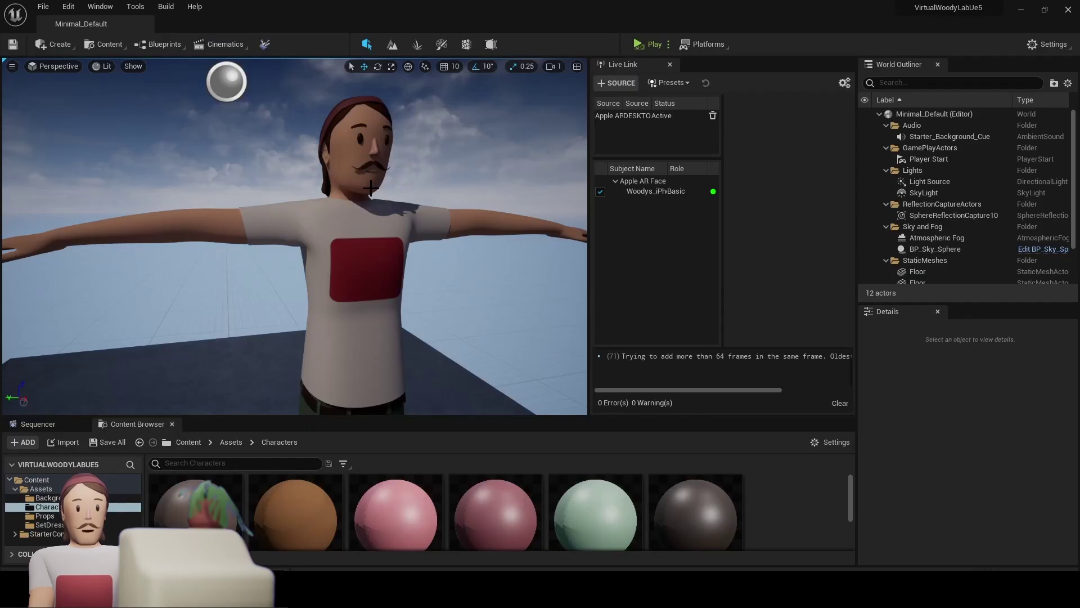
# - Adjust the viewport camera, tilting it upward to view the character
pyautogui.scroll(-5, 370, 188)
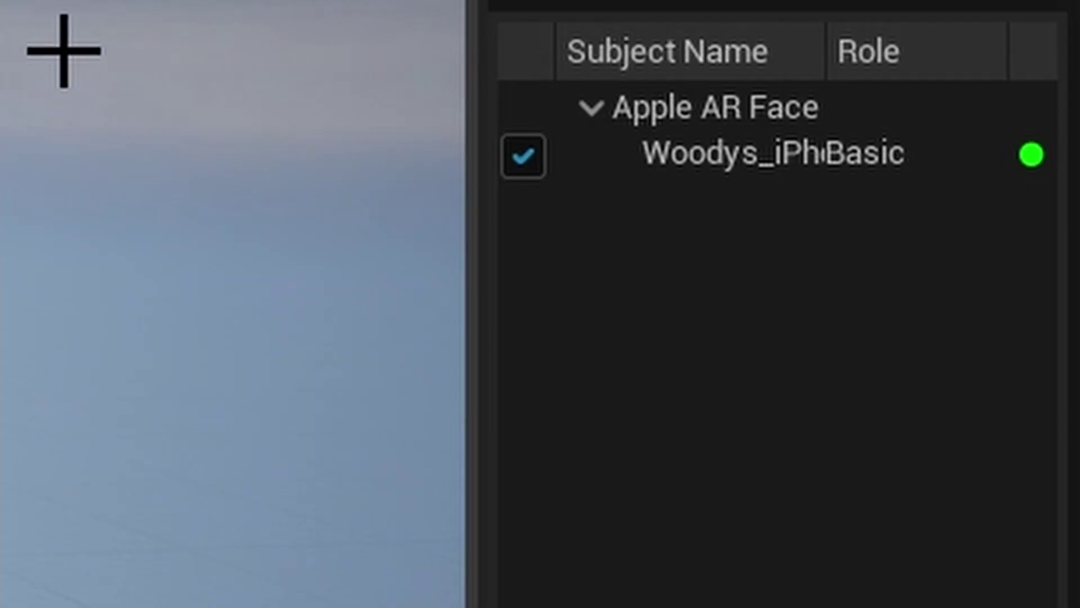
pyautogui.moveTo(64, 50); pyautogui.dragTo(63, 51, button='right')
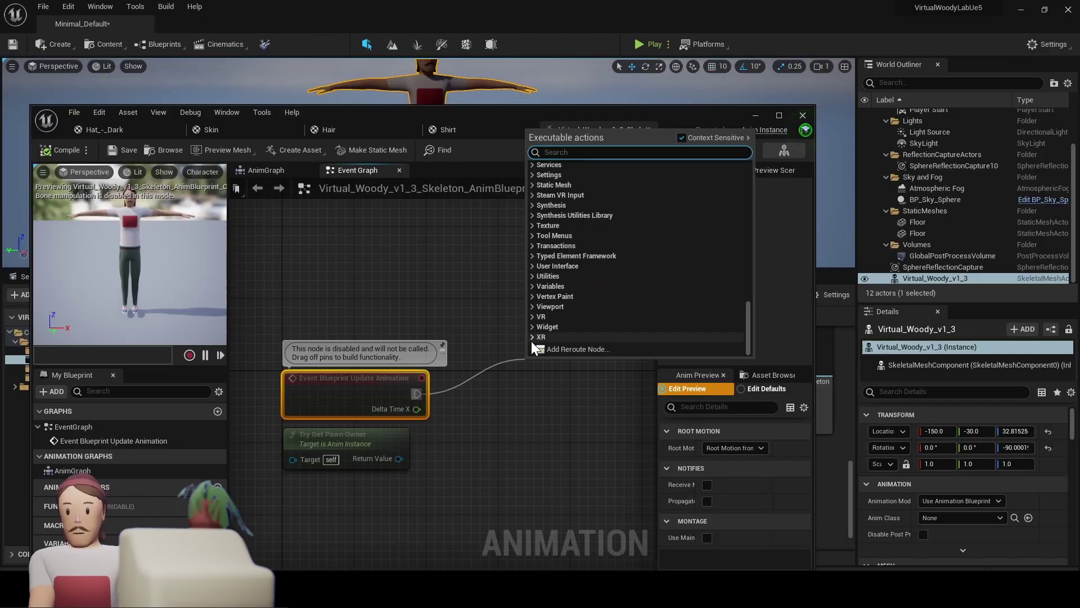
# - Add an Evaluate Live Link Frame node with subject iPhone and role LiveLinkBasicRole
pyautogui.write('live')
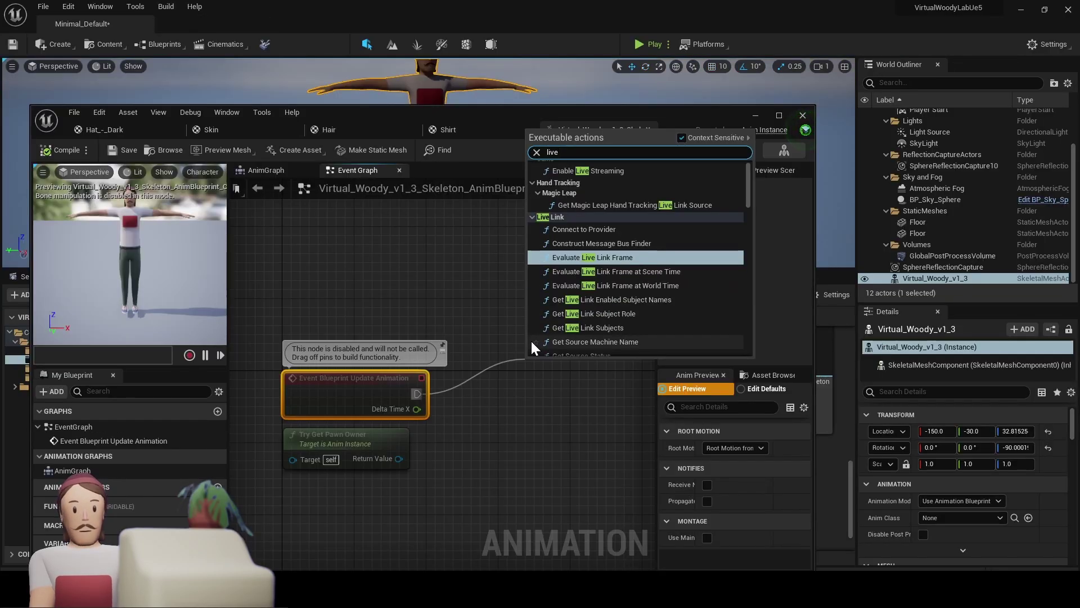
pyautogui.write(' link')
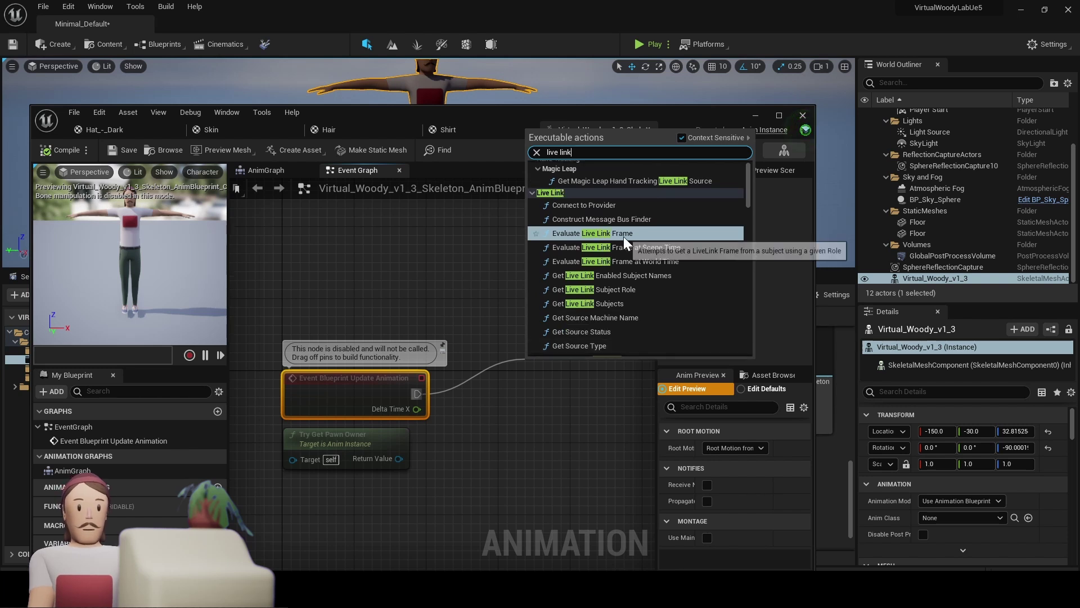
pyautogui.click(619, 234)
pyautogui.moveTo(602, 398); pyautogui.dragTo(486, 353, button='right')
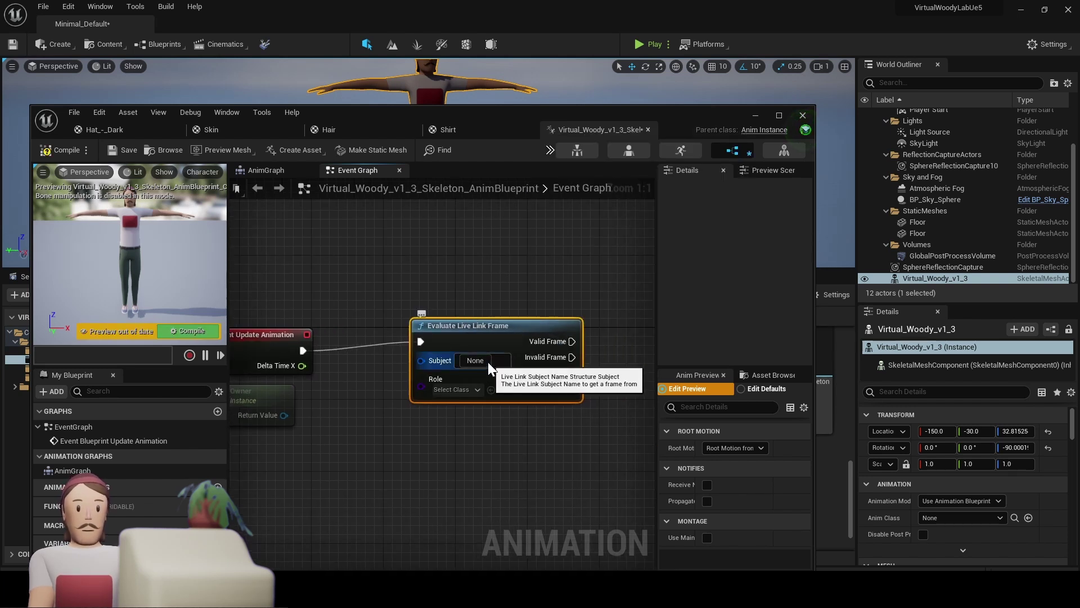
pyautogui.moveTo(479, 273); pyautogui.dragTo(417, 256, button='right')
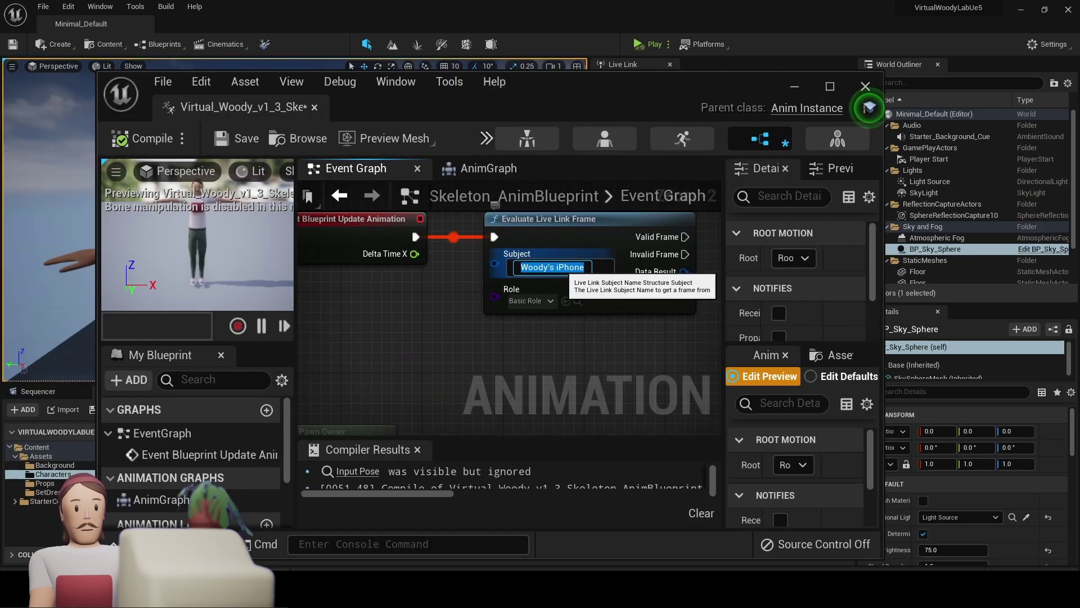
pyautogui.click(552, 266)
pyautogui.click(549, 302)
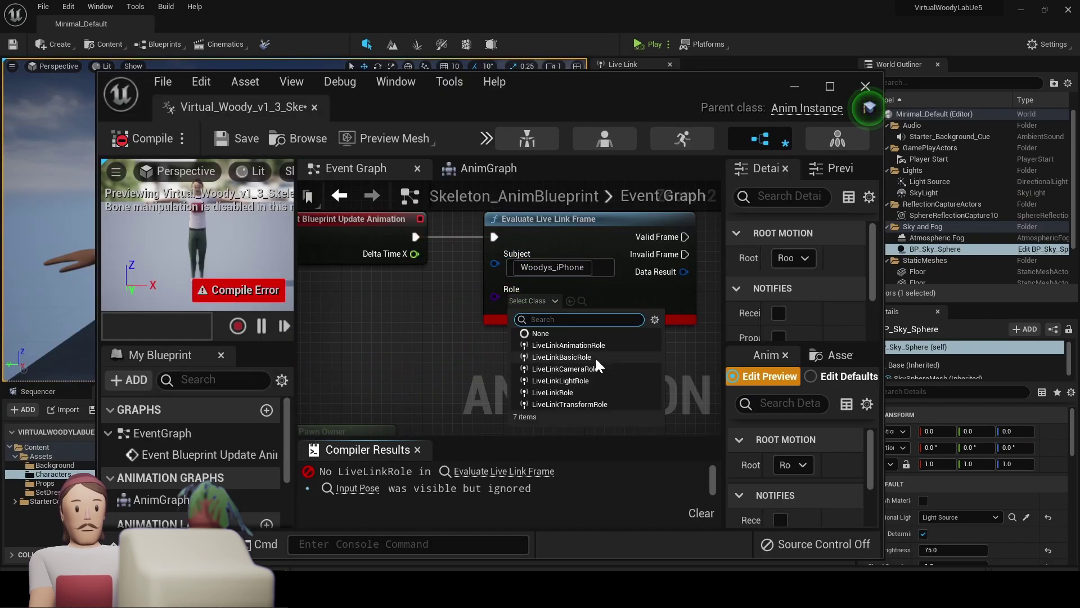
pyautogui.click(596, 357)
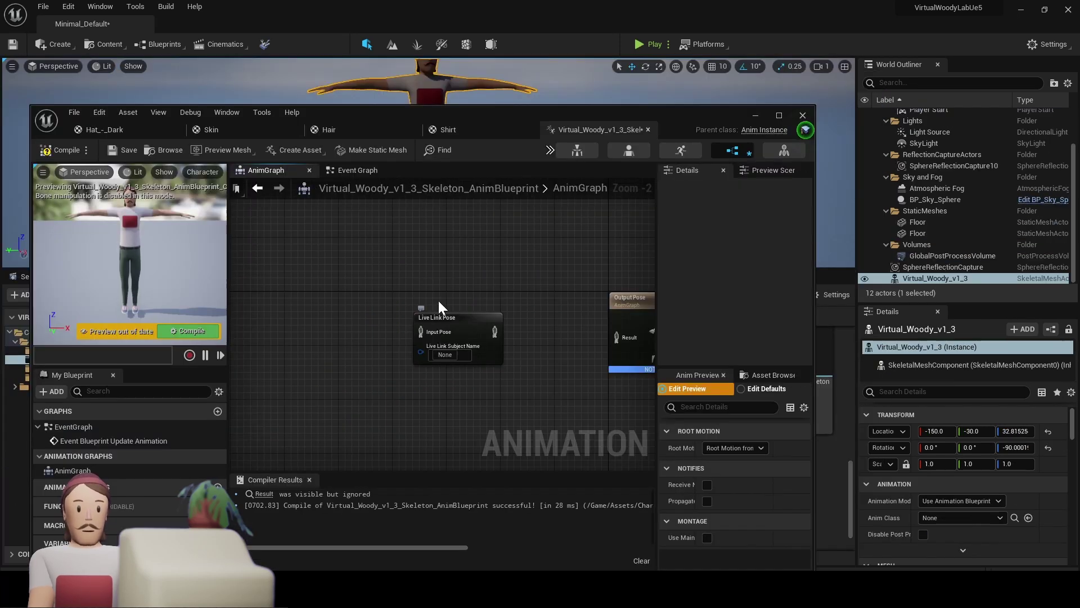
# - Wire a Live Link Pose node into Output Pose and set its subject to iPhone
pyautogui.scroll(2, 439, 308)
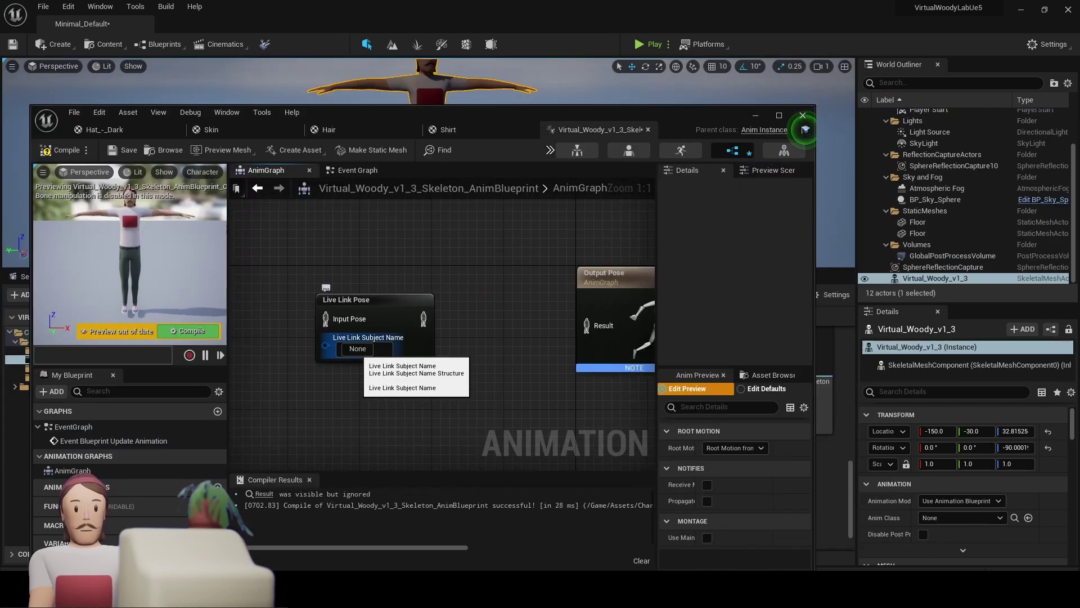
pyautogui.moveTo(390, 269); pyautogui.dragTo(422, 290, button='right')
pyautogui.moveTo(456, 344); pyautogui.dragTo(409, 339, button='right')
pyautogui.moveTo(409, 338); pyautogui.dragTo(572, 342)
pyautogui.moveTo(404, 345); pyautogui.dragTo(421, 354, button='right')
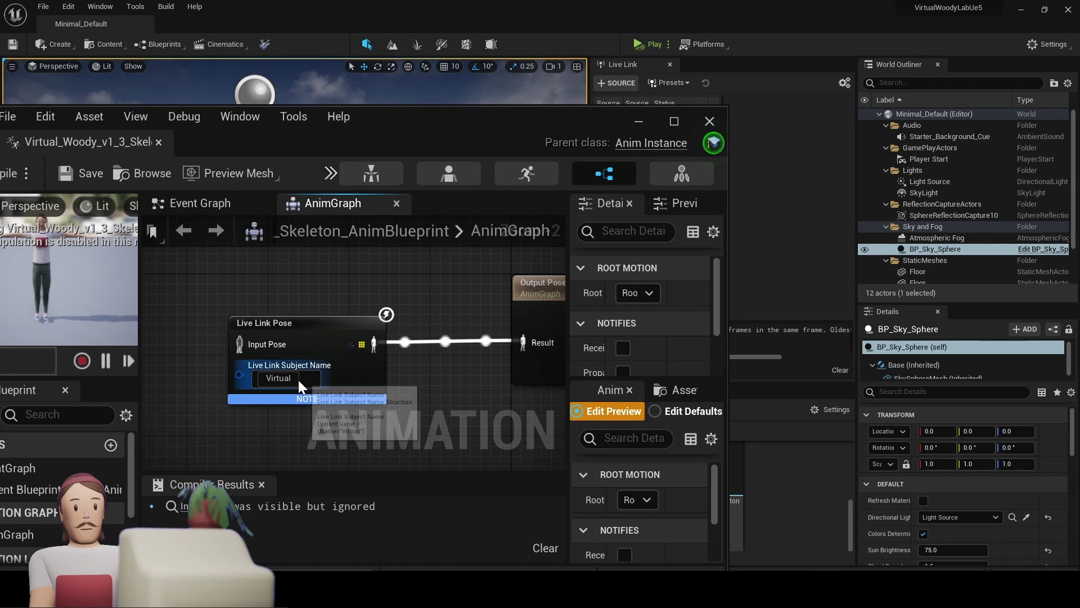
pyautogui.click(296, 378)
pyautogui.click(312, 423)
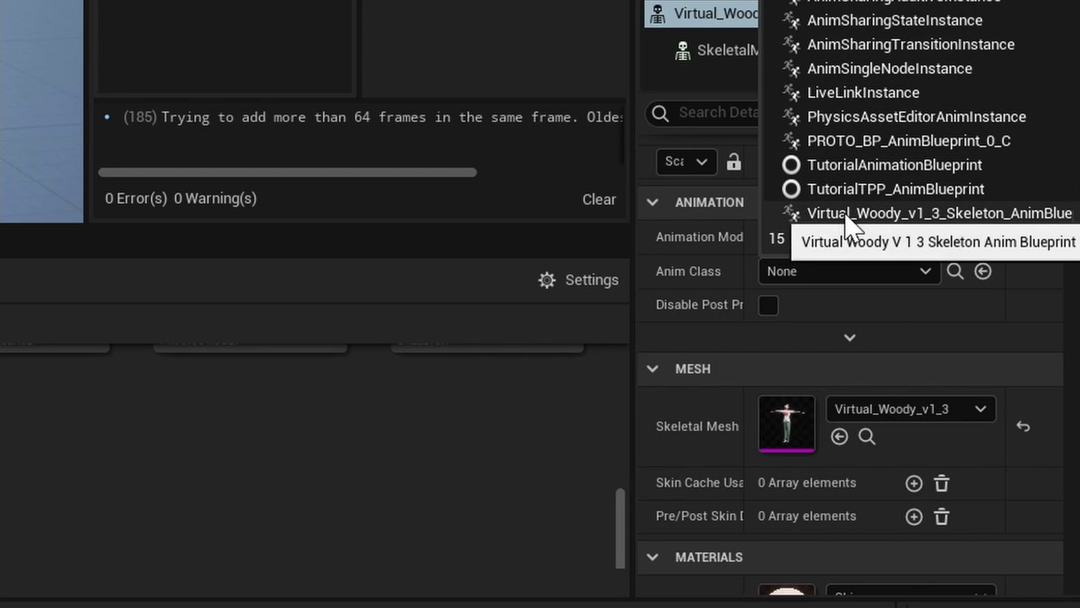
# - Set the character's Anim Class to the skeleton AnimBlueprint and enable Update Animation in Editor
pyautogui.click(846, 215)
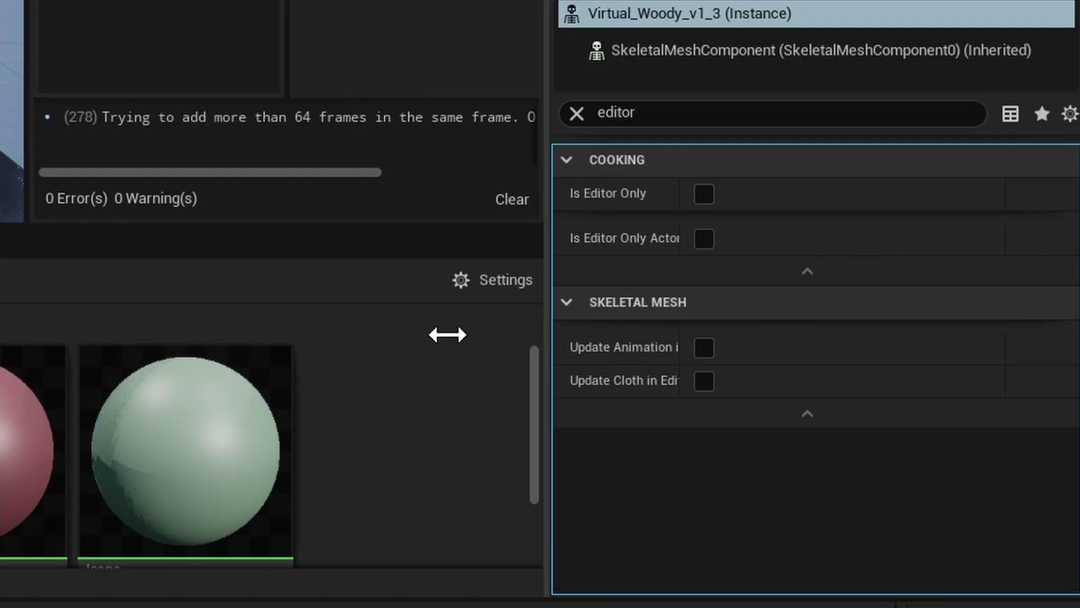
pyautogui.moveTo(440, 335); pyautogui.dragTo(409, 337)
pyautogui.click(591, 348)
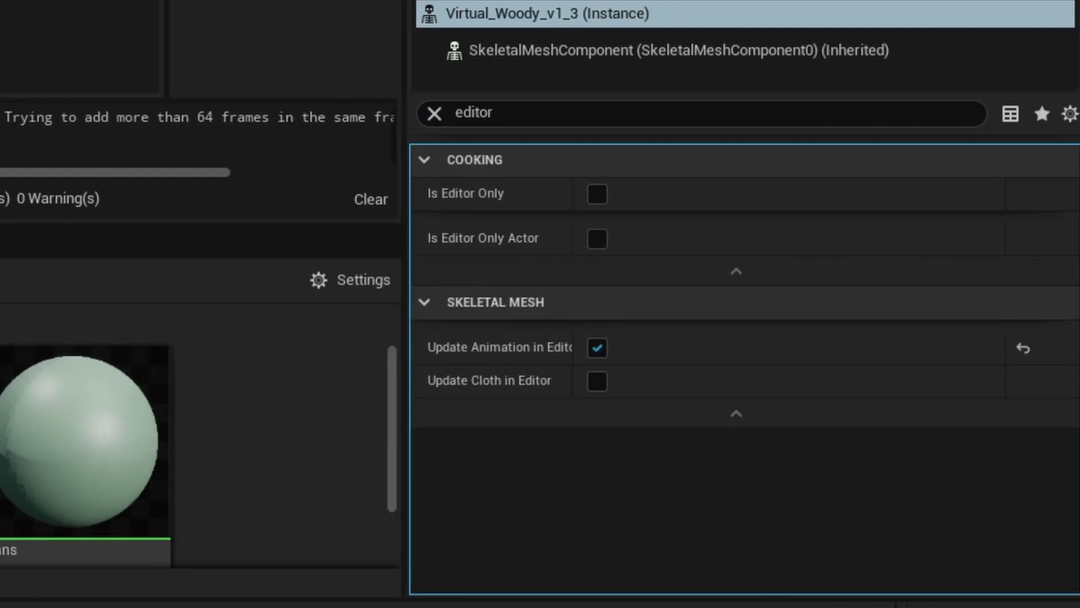